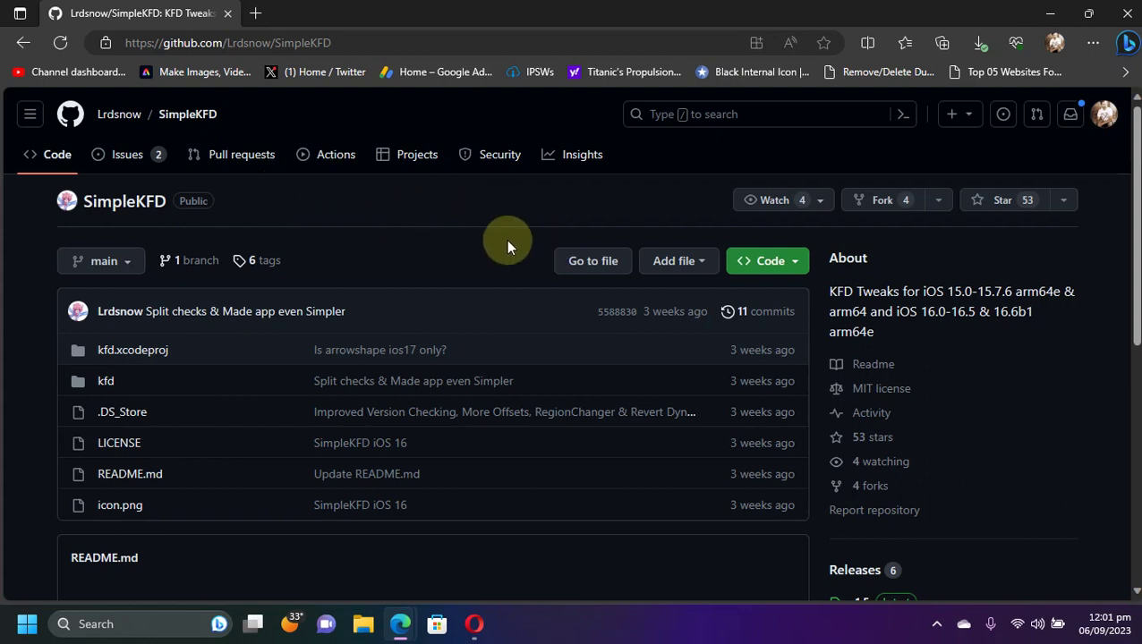
- Scroll the SimpleKFD README and highlight its supported iOS 15 version range
scroll(1119, 197, "down", 3)
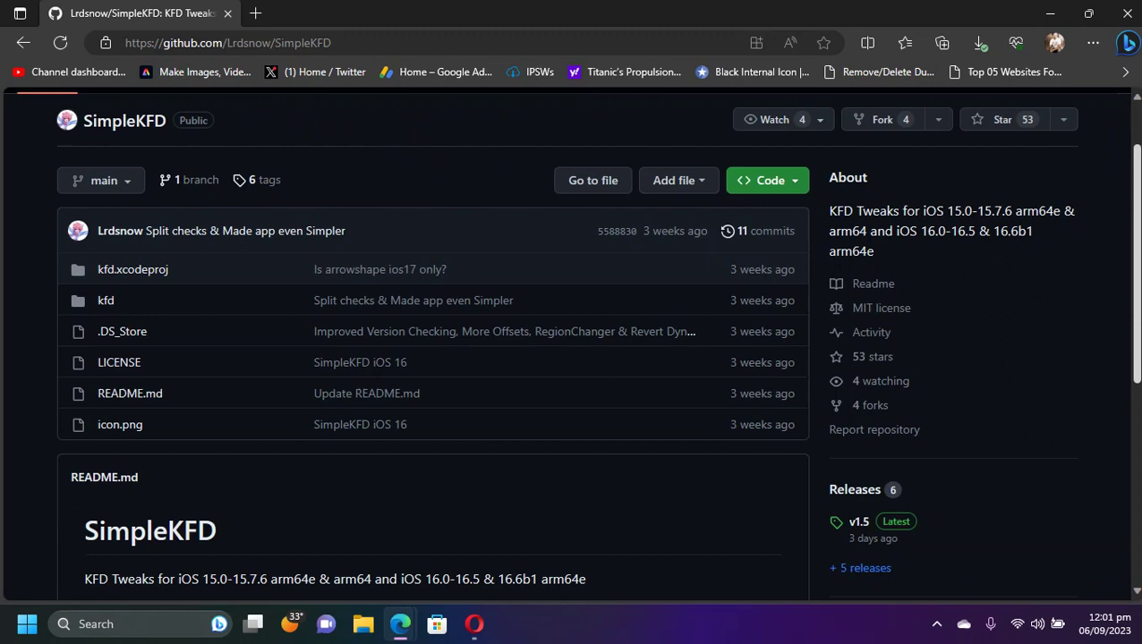
scroll(598, 343, "down", 1)
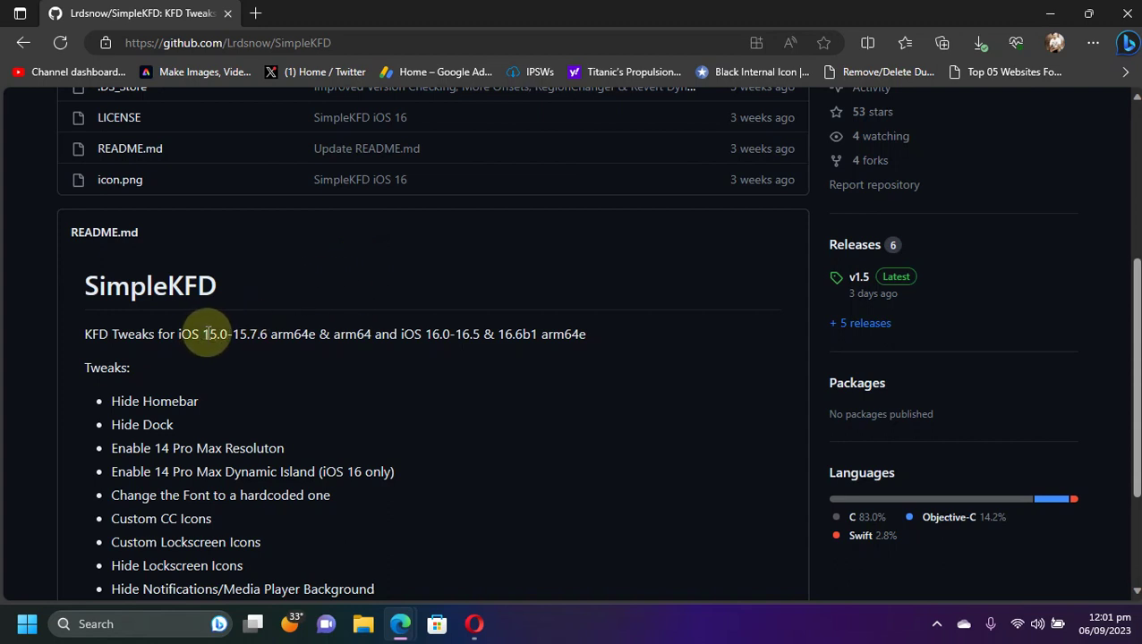
left_click_drag(205, 334, 266, 343)
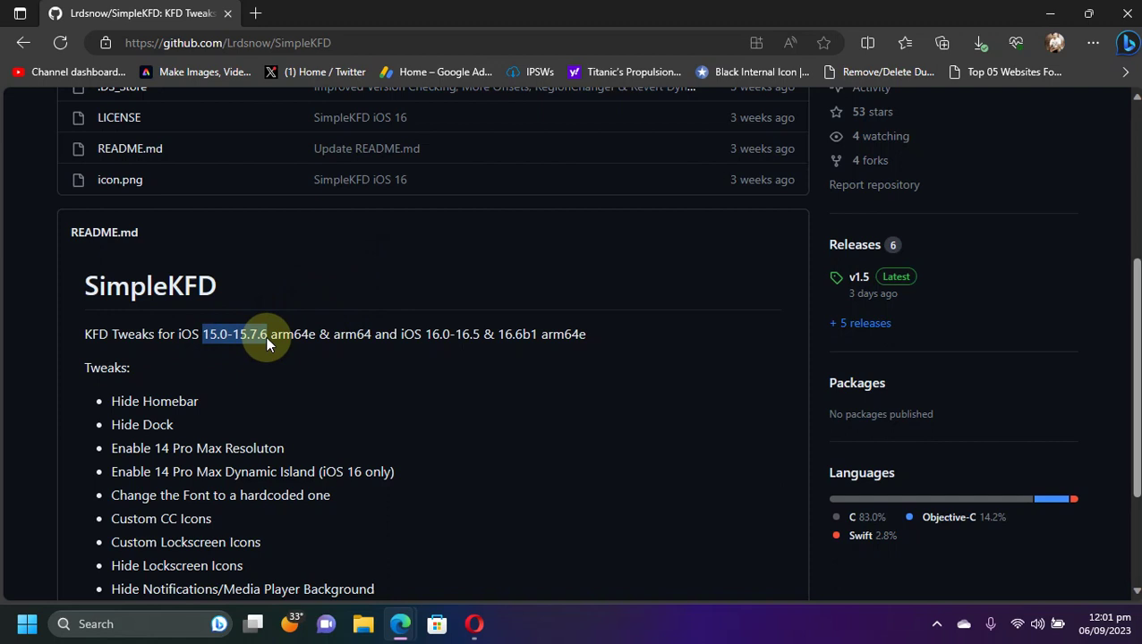
left_click(560, 249)
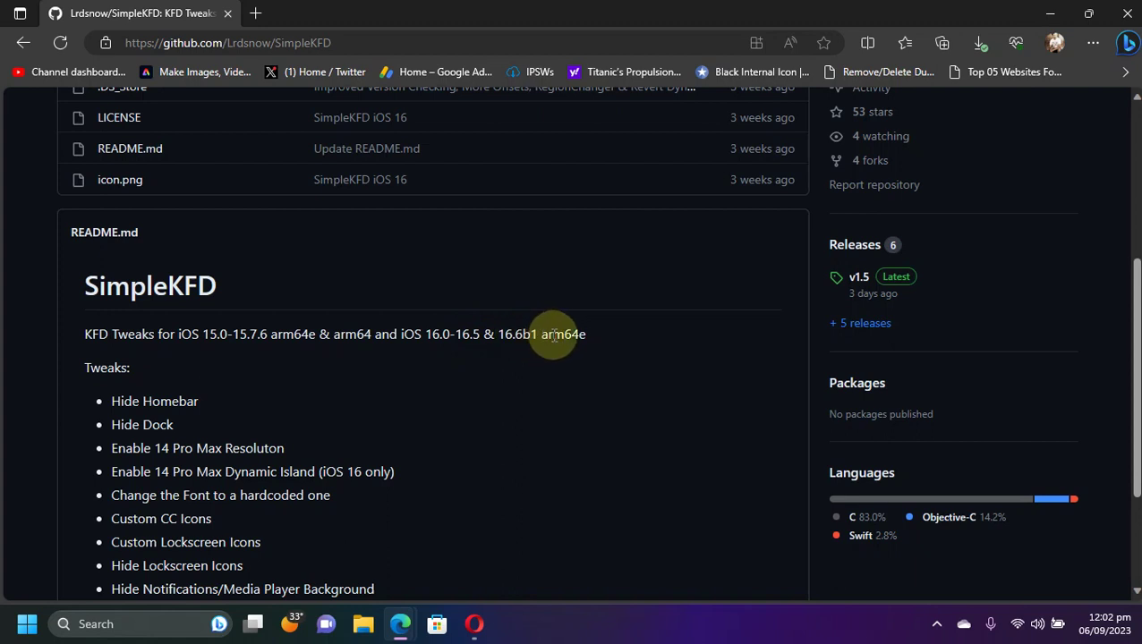
- Highlight the README's full list of supported tweaks, then clear the selection
scroll(564, 320, "down", 2)
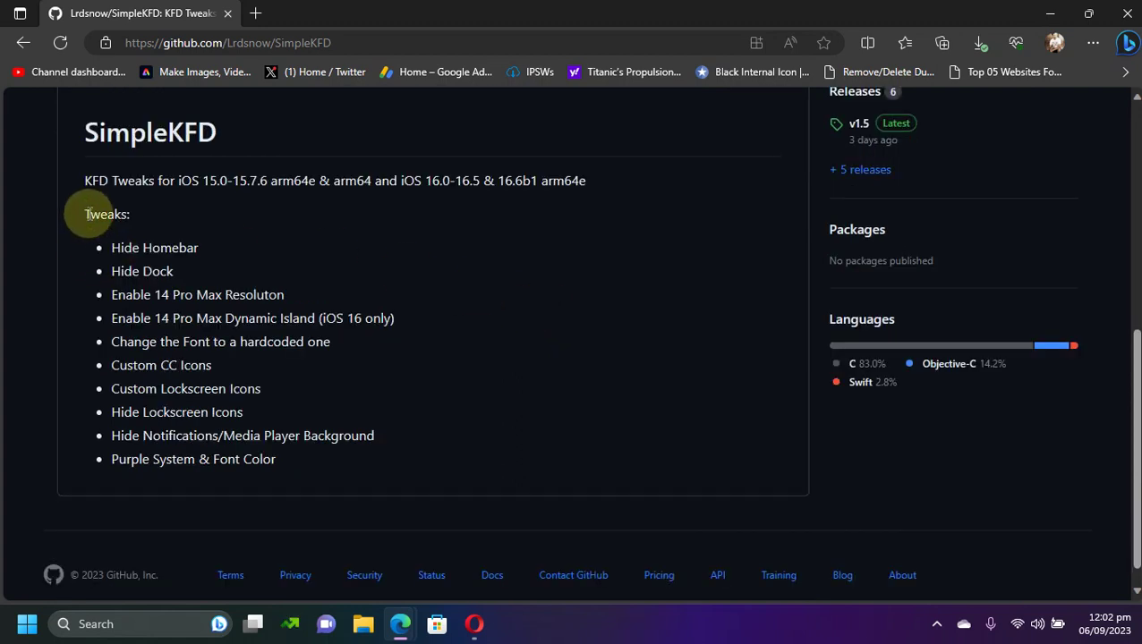
left_click_drag(85, 214, 219, 310)
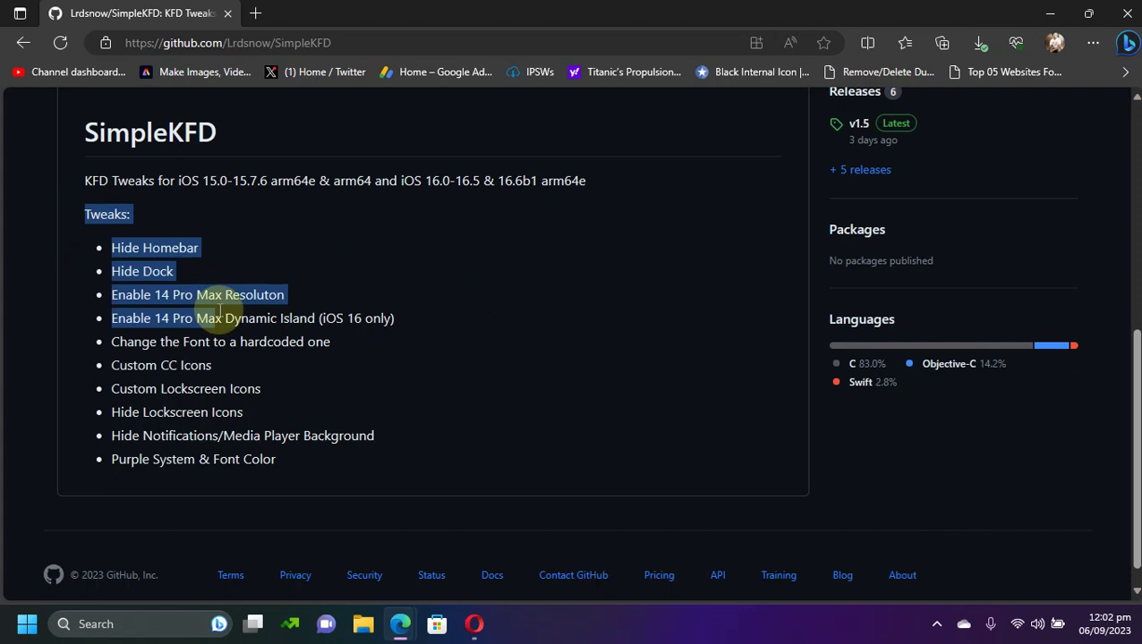
left_click_drag(220, 311, 319, 458)
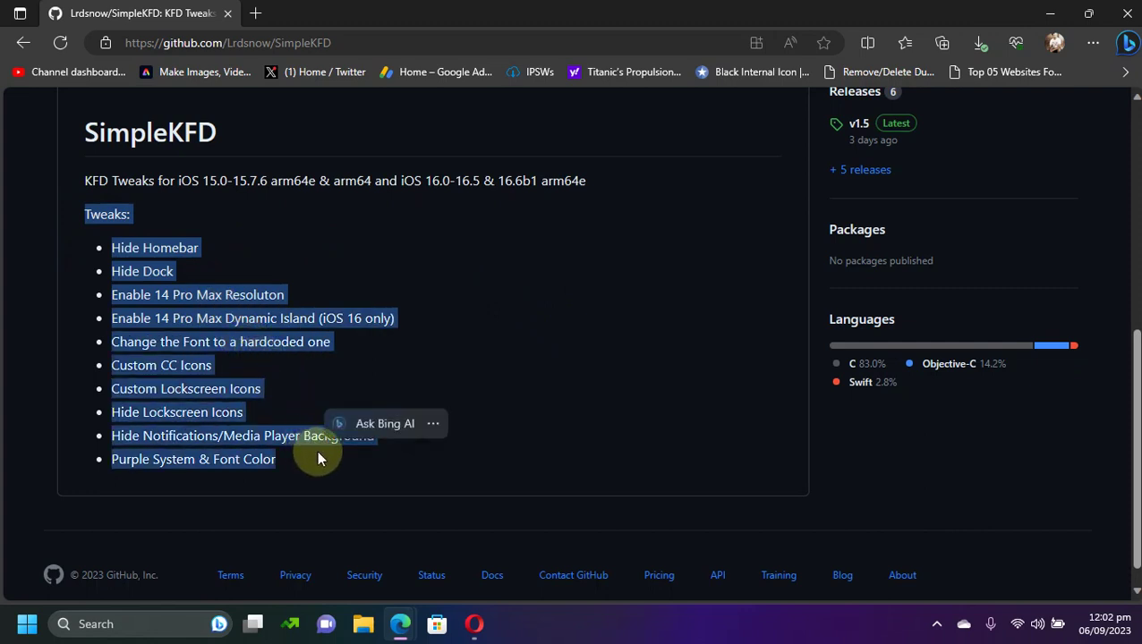
left_click(628, 378)
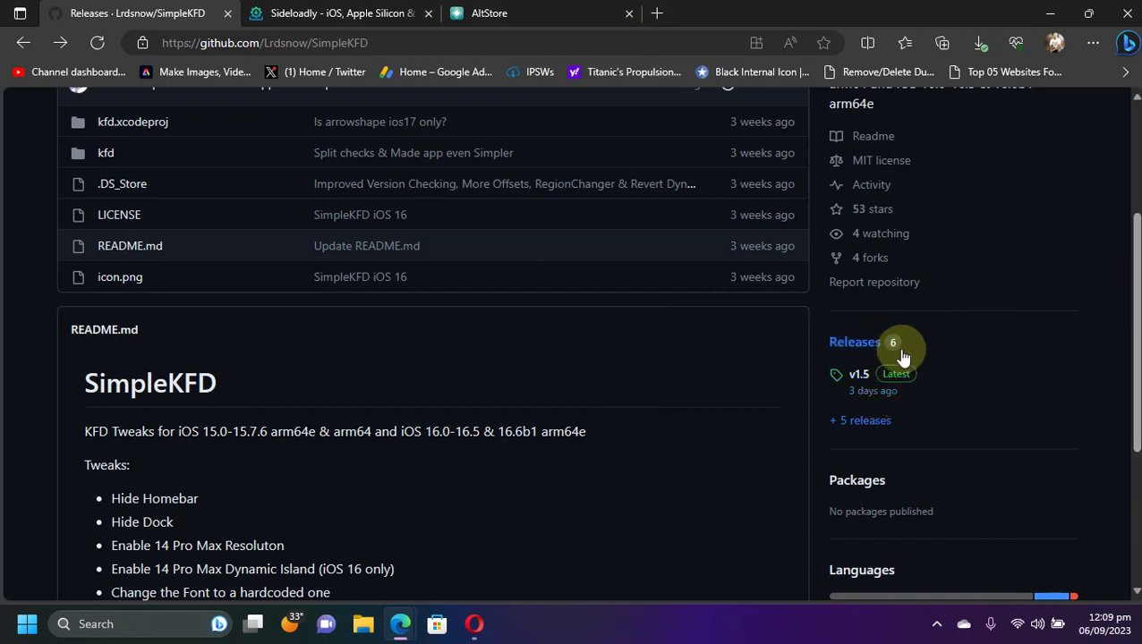
- Open the full list of five SimpleKFD releases and scroll to v1.4
left_click(867, 424)
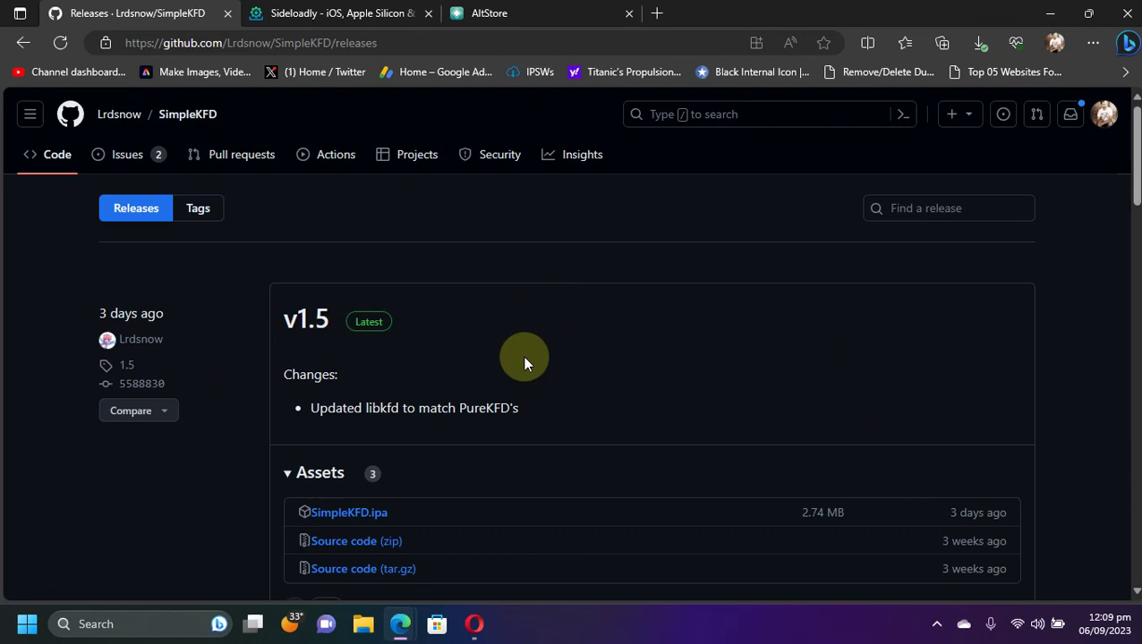
scroll(627, 344, "down", 1)
scroll(653, 340, "down", 3)
scroll(654, 349, "up", 2)
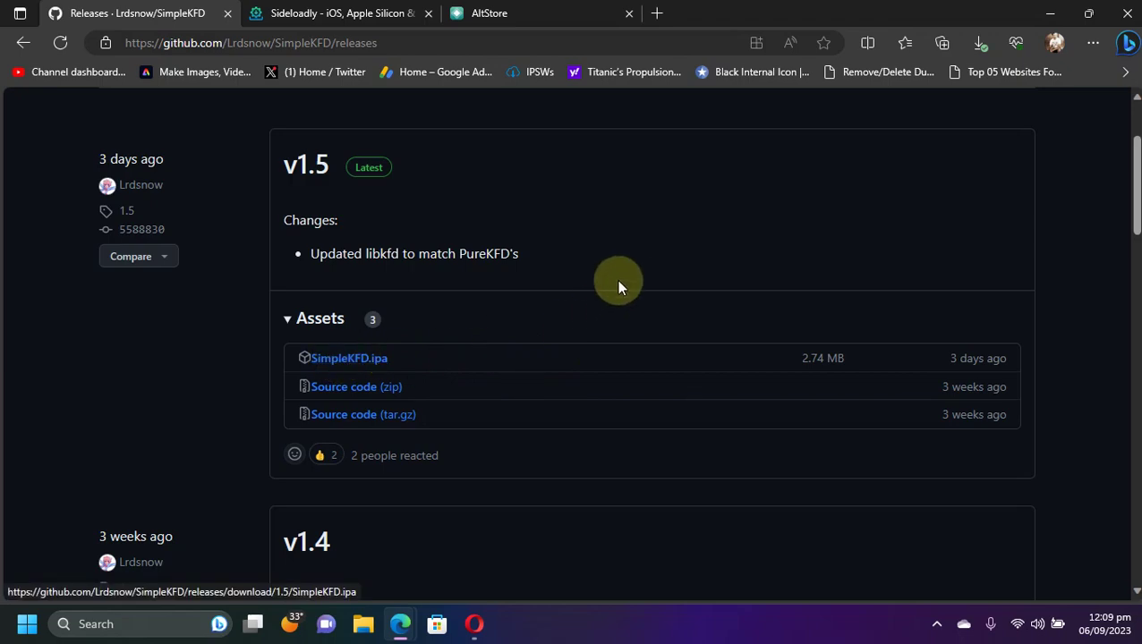
scroll(624, 273, "down", 3)
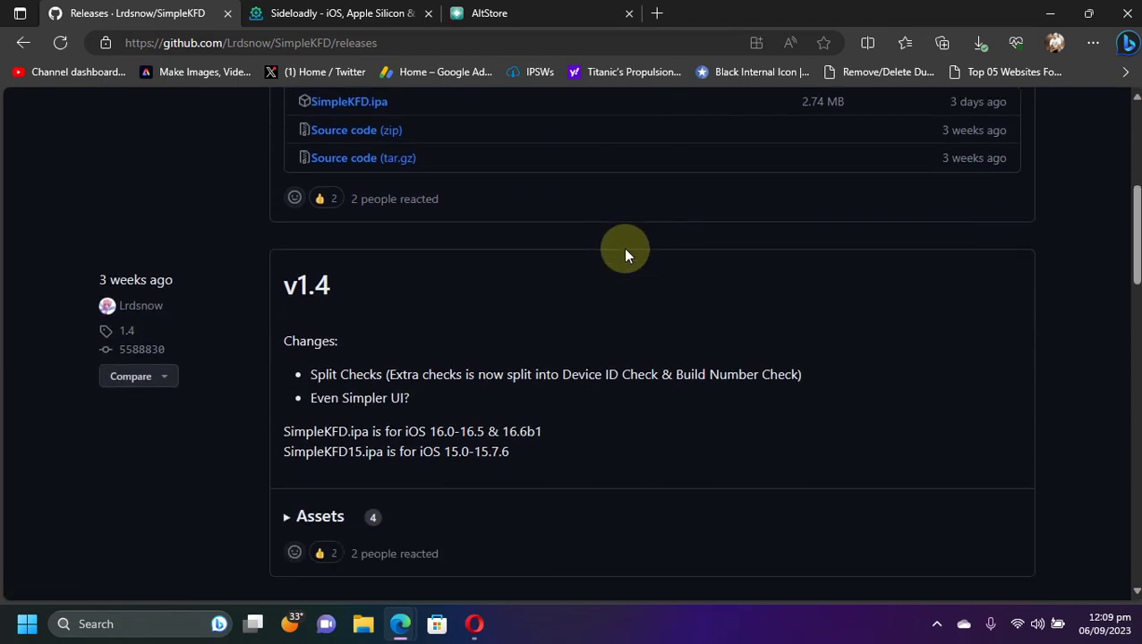
scroll(624, 254, "down", 3)
scroll(555, 229, "up", 3)
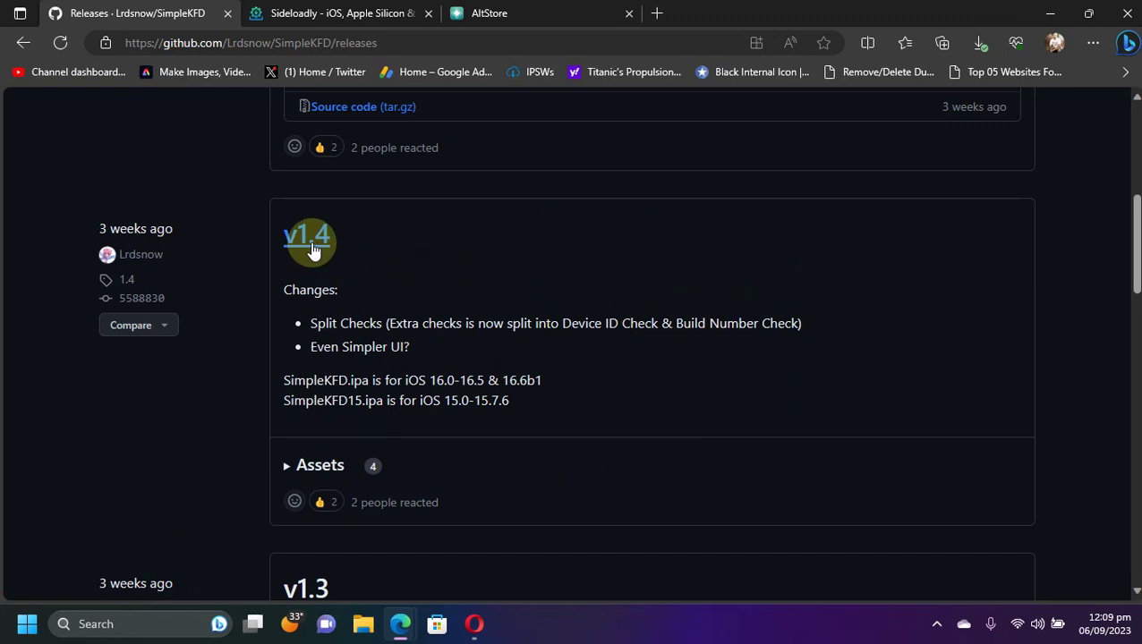
- Expand v1.4's assets to show SimpleKFD.ipa and SimpleKFD15.ipa
left_click(285, 466)
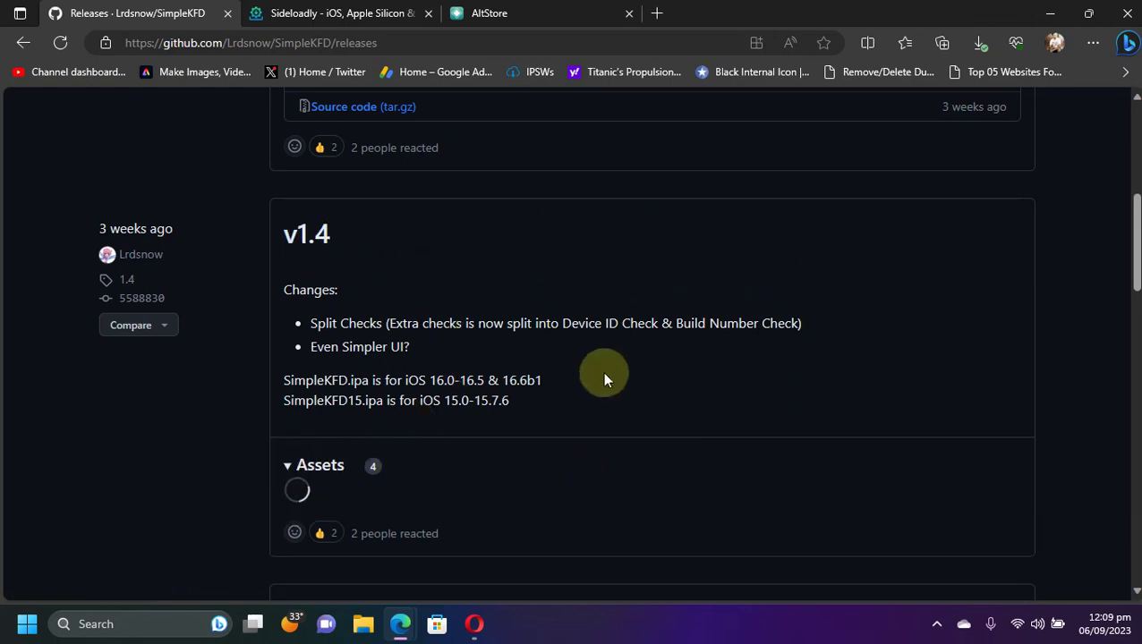
scroll(609, 367, "down", 2)
scroll(626, 372, "down", 1)
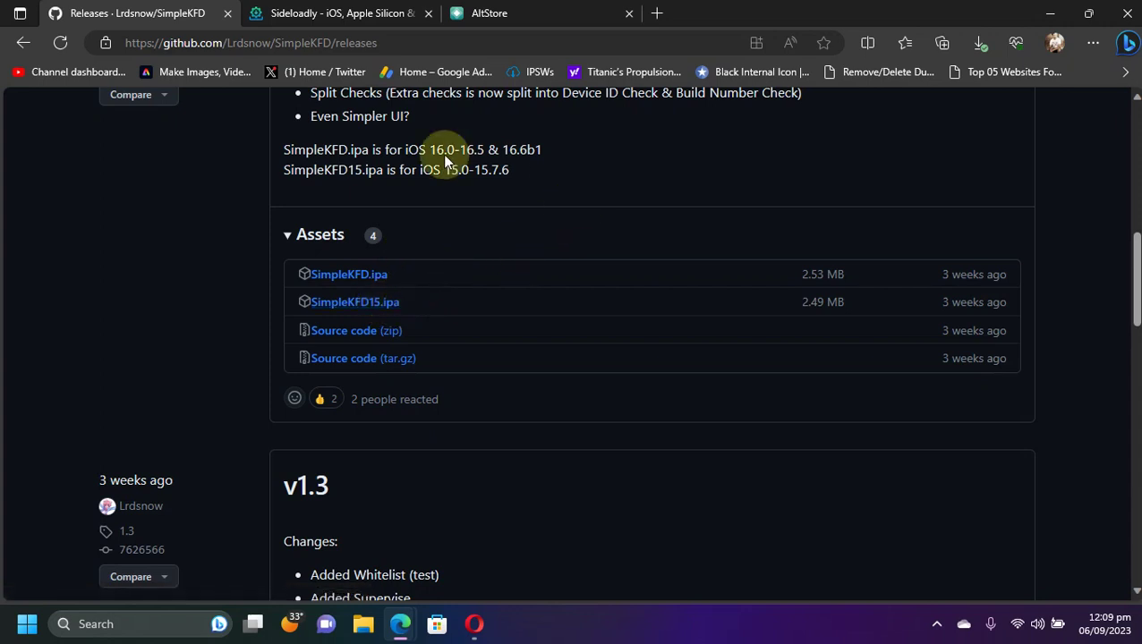
- Switch between the Sideloadly and AltStore tabs, finishing on Sideloadly's homepage
left_click(370, 16)
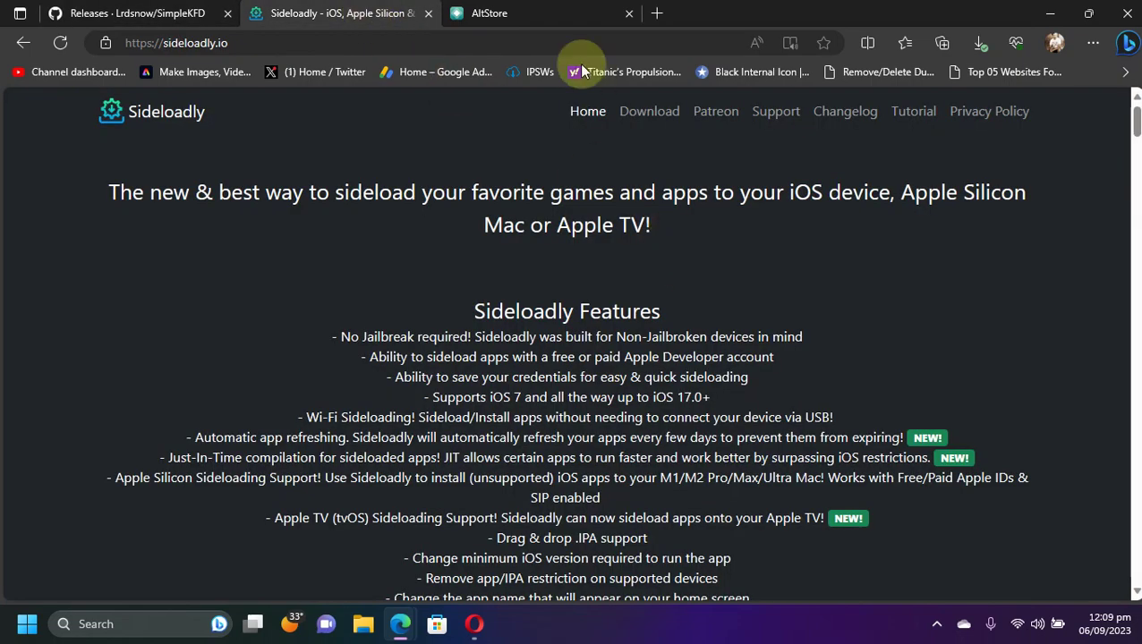
left_click(548, 16)
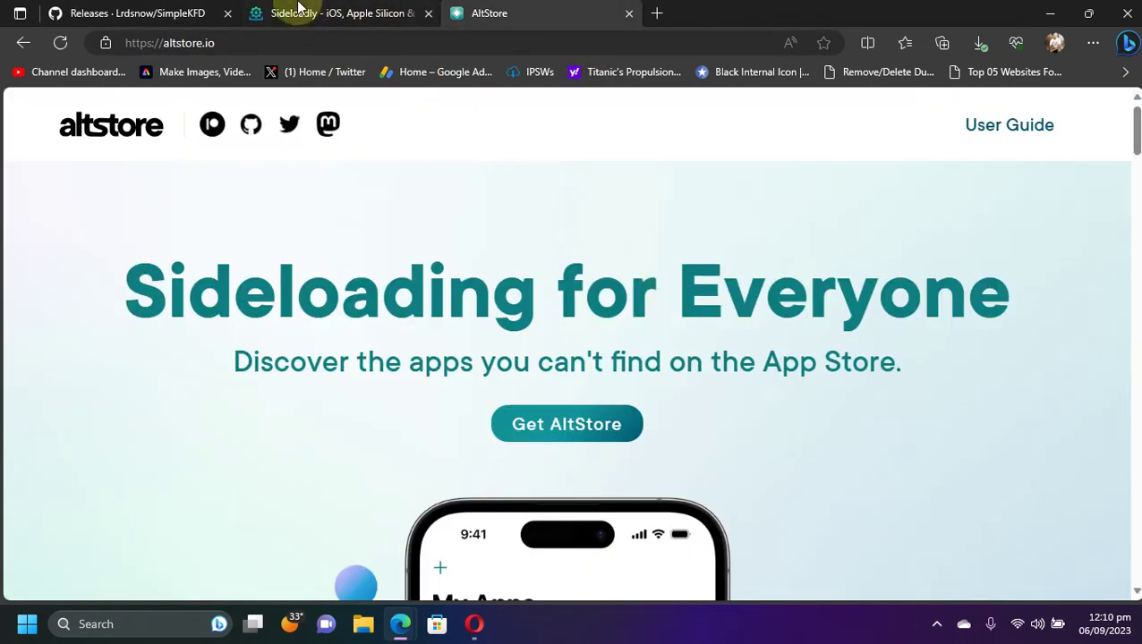
left_click(330, 14)
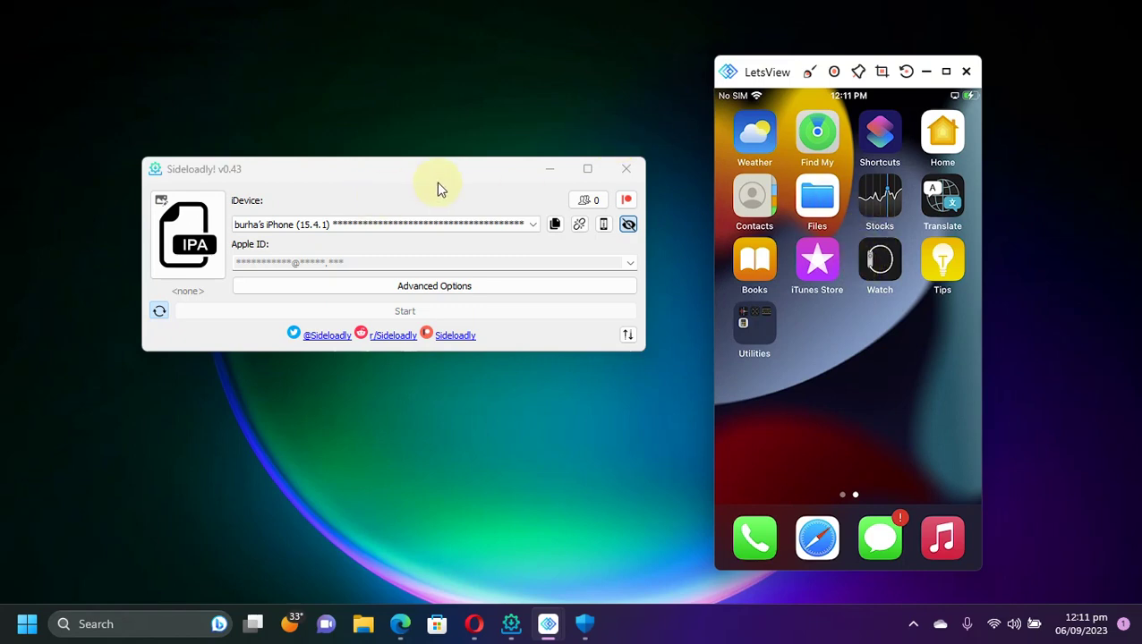
- Load SimpleKFD15.ipa from the kfd folder into Sideloadly and start installing it
left_click(414, 176)
left_click(218, 258)
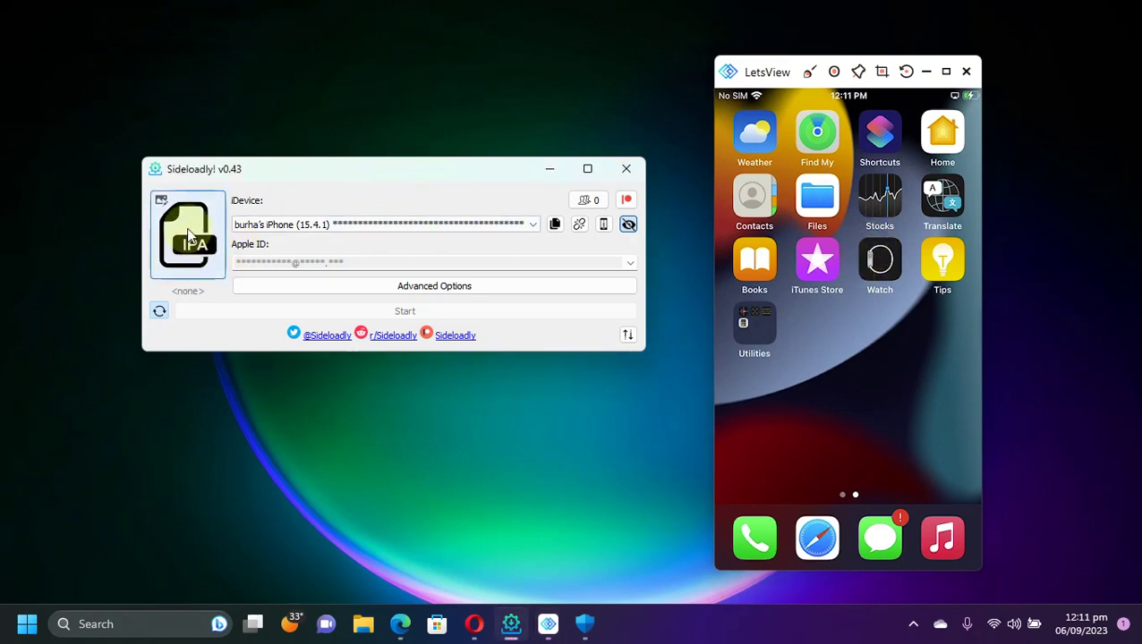
left_click(344, 306)
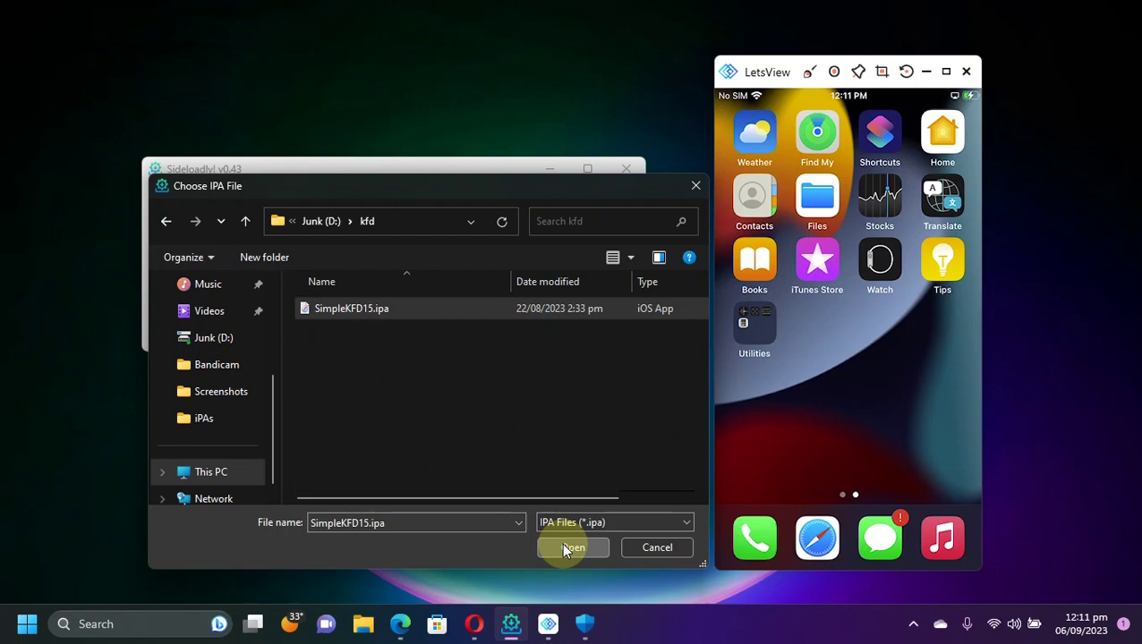
left_click(561, 542)
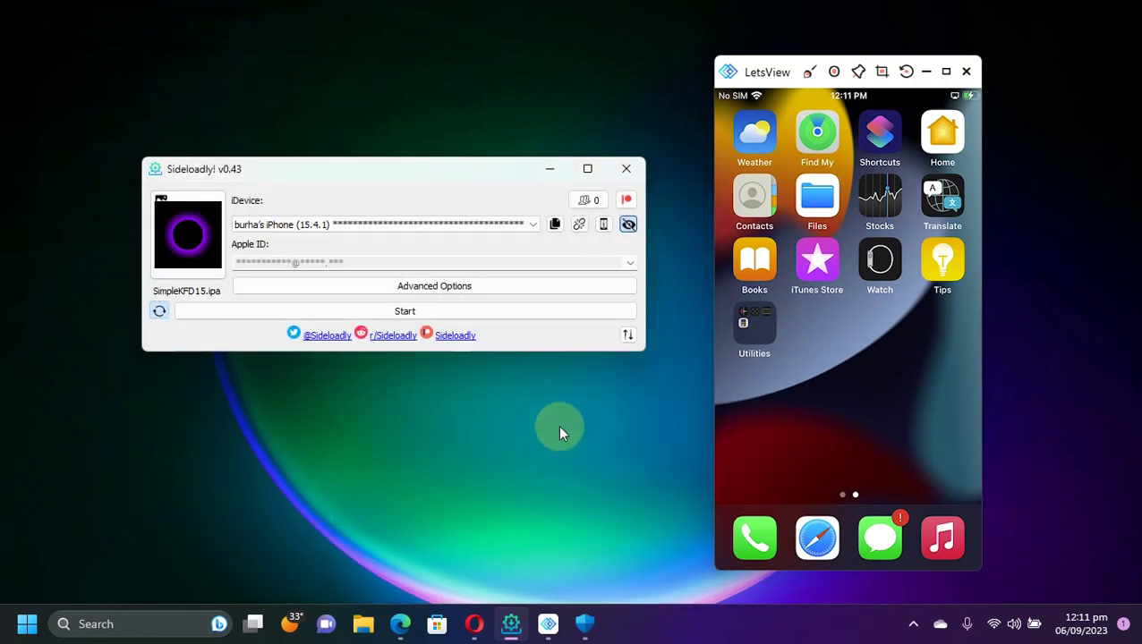
left_click(404, 312)
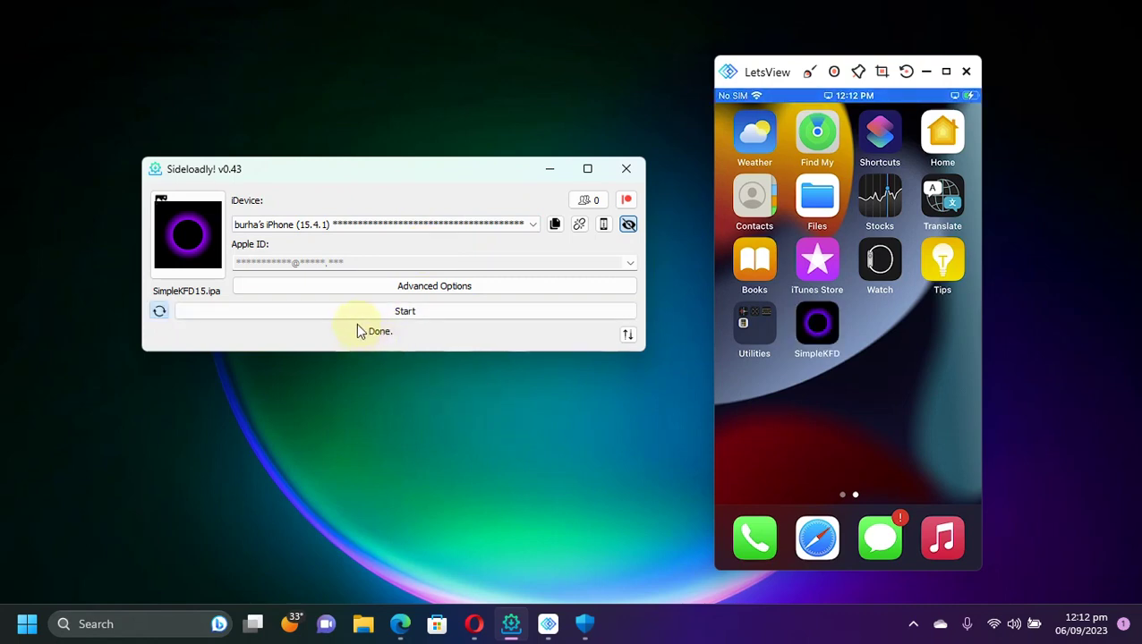
- Launch SimpleKFD from its icon on the mirrored iPhone home screen
left_click(813, 327)
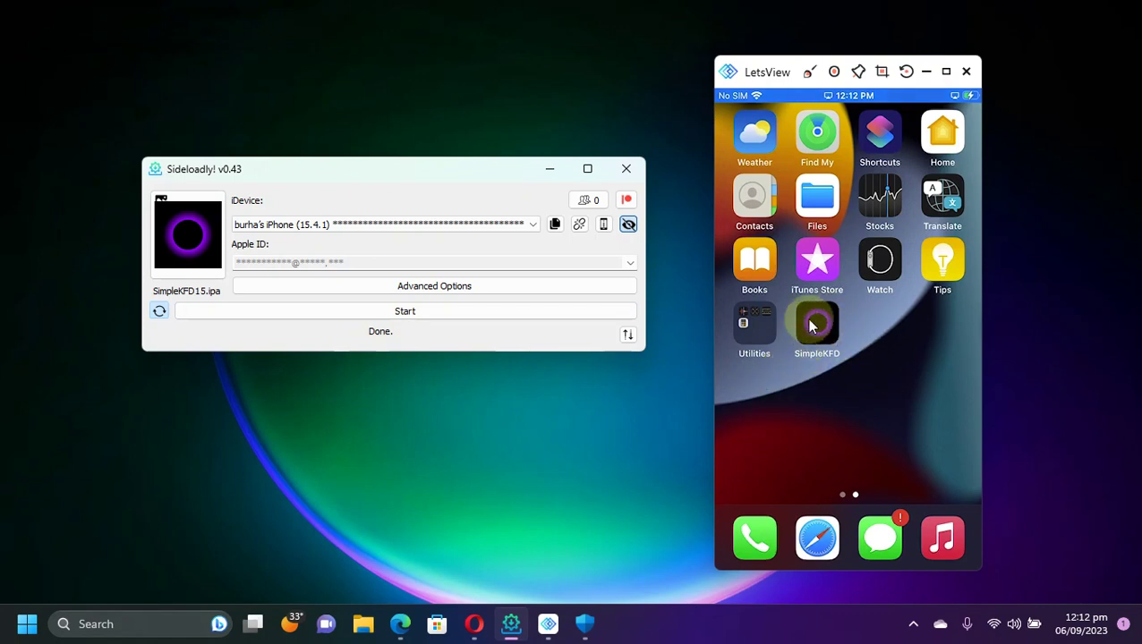
left_click(811, 346)
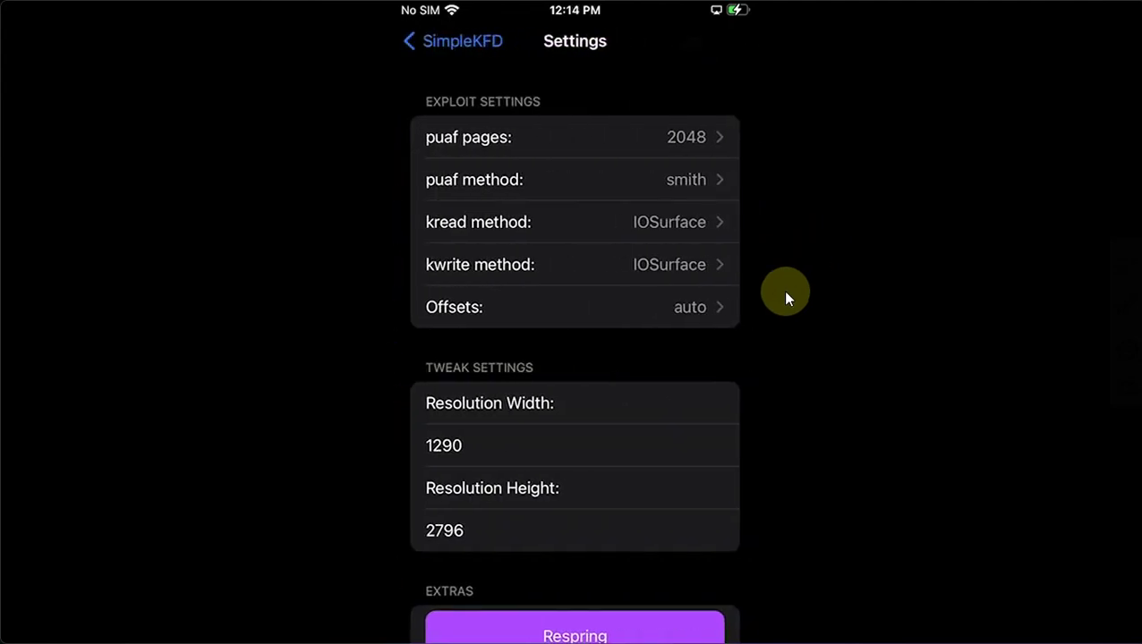
- View the Offsets choices in SimpleKFD settings, leaving them on auto
left_click(564, 311)
- Scroll the tweak list and switch on the Hide Dock toggle
scroll(541, 471, "down", 2)
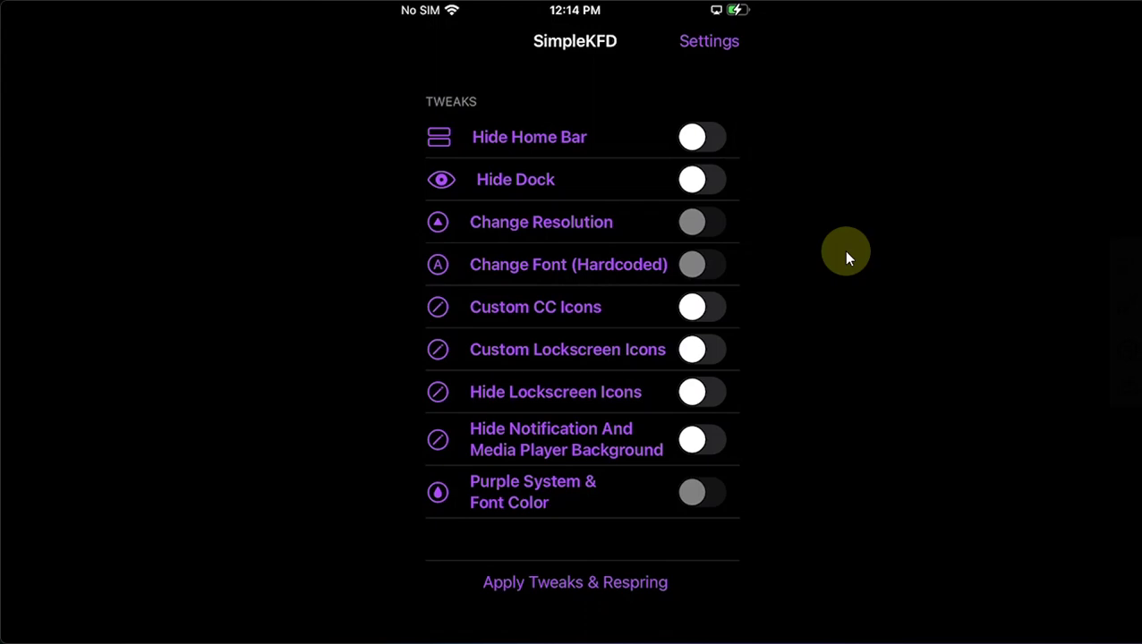
left_click(702, 181)
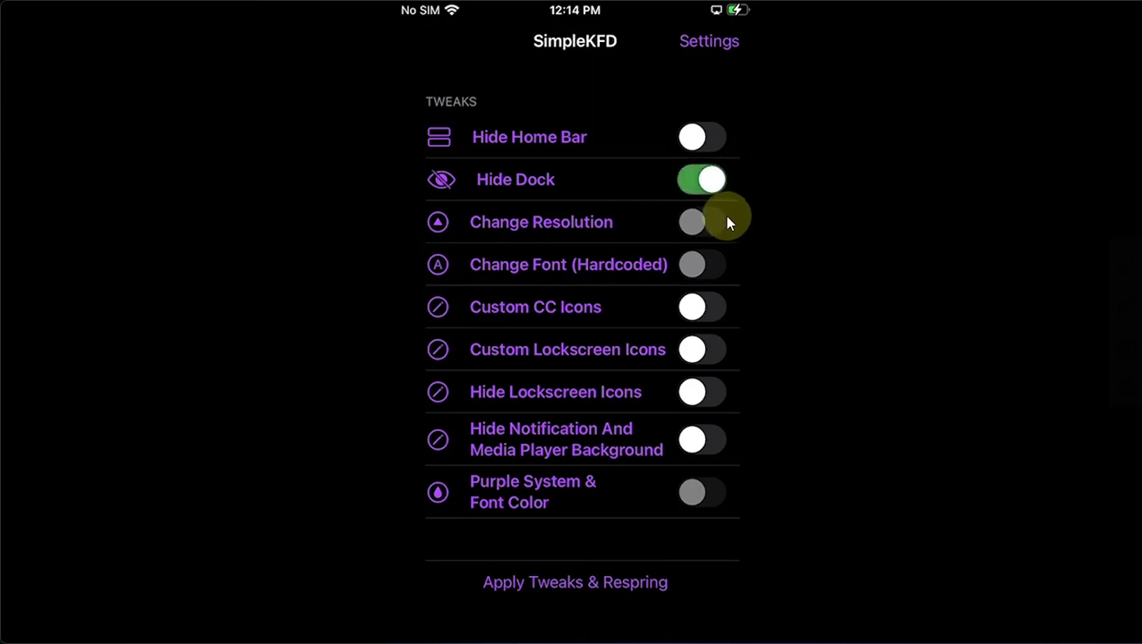